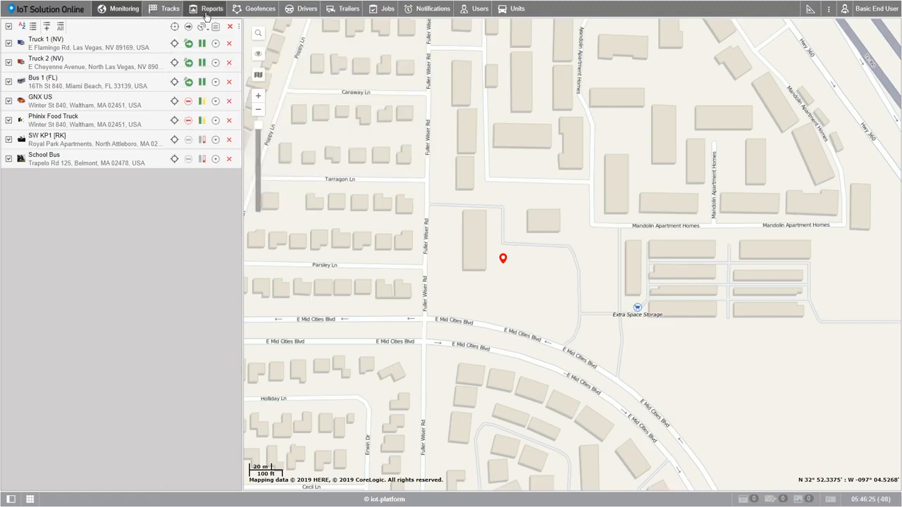
- Create a new geofence and name it Exxon Station 221
left_click(255, 13)
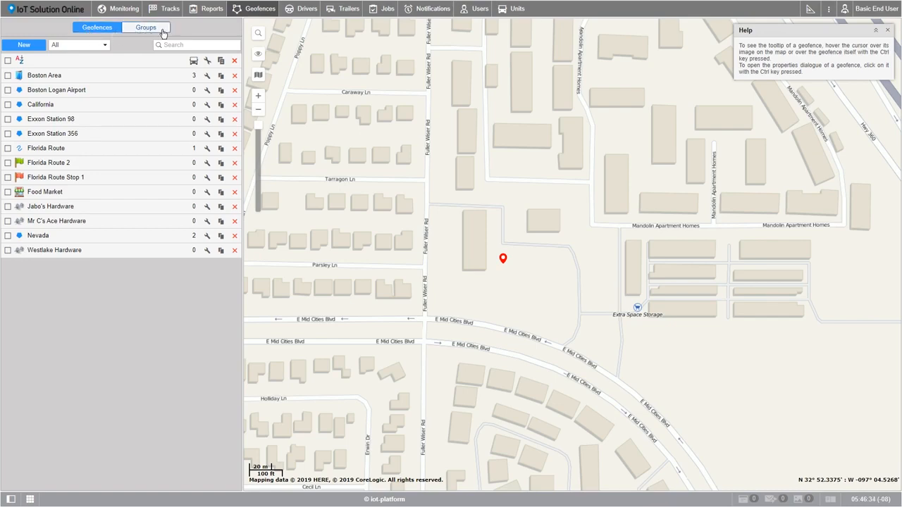
left_click(25, 47)
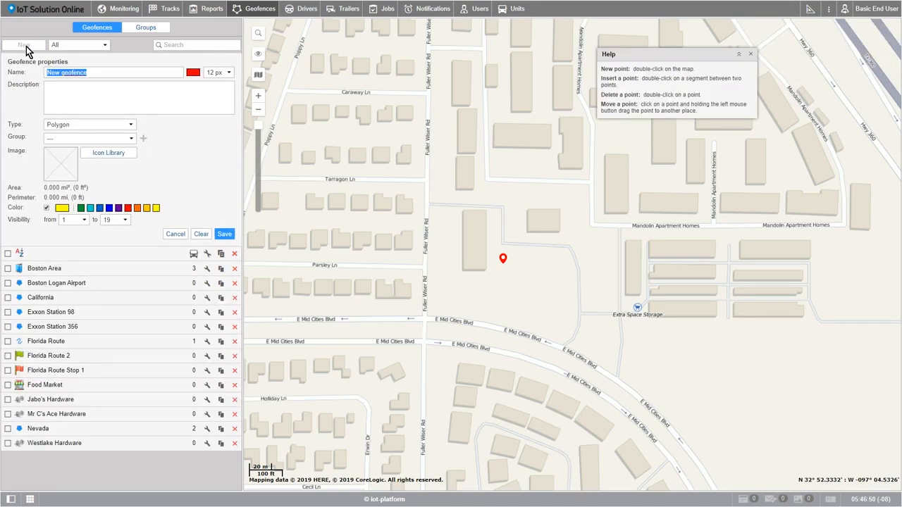
type("Exxon ")
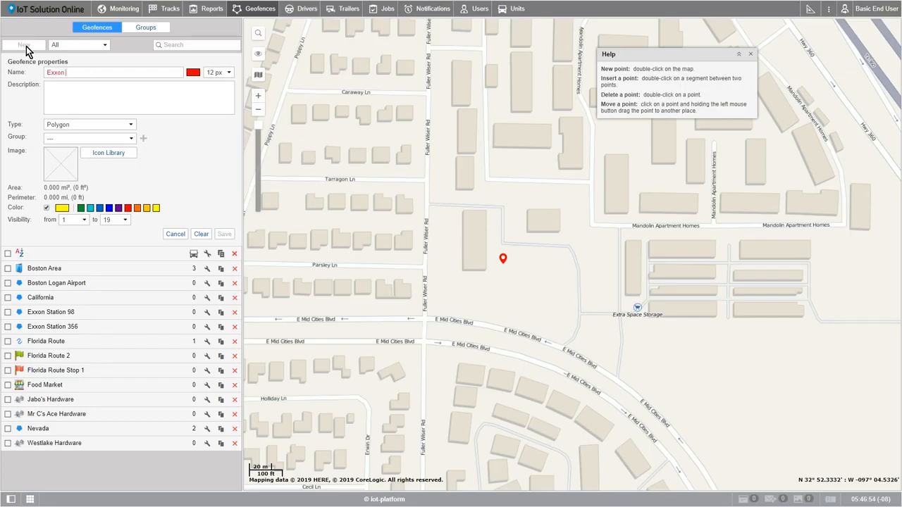
type("Station 221")
- Keep the geofence name label red (#ff0000) and set its font size to 14 px
left_click(192, 73)
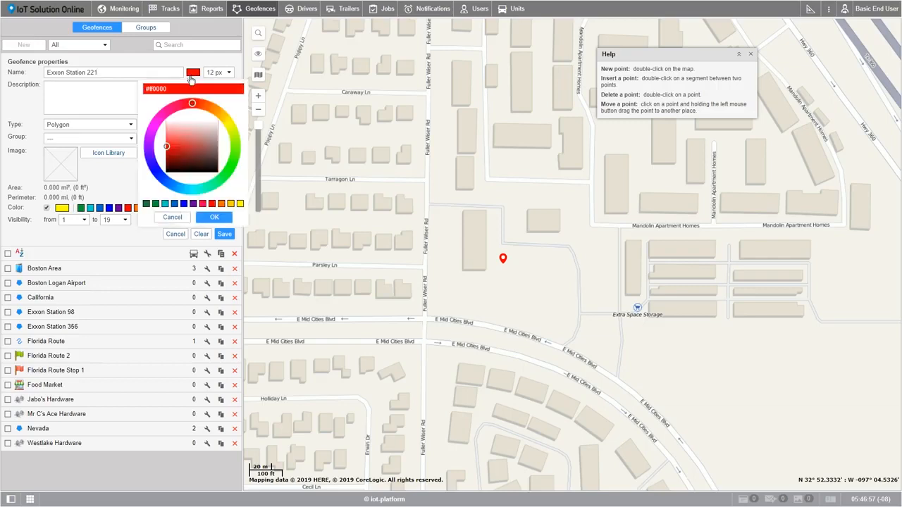
left_click(222, 222)
left_click(218, 72)
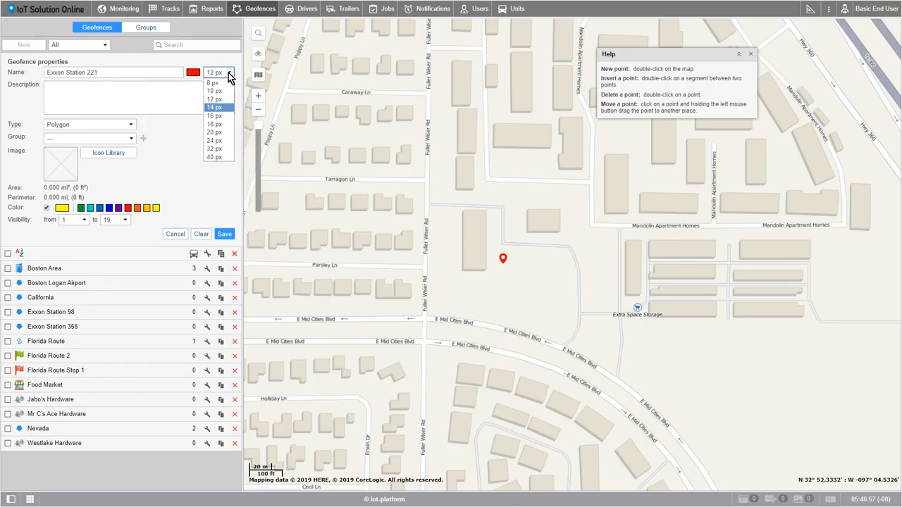
left_click(219, 108)
- Enter the station's street address as the geofence description and choose Polygon as its type
left_click(126, 100)
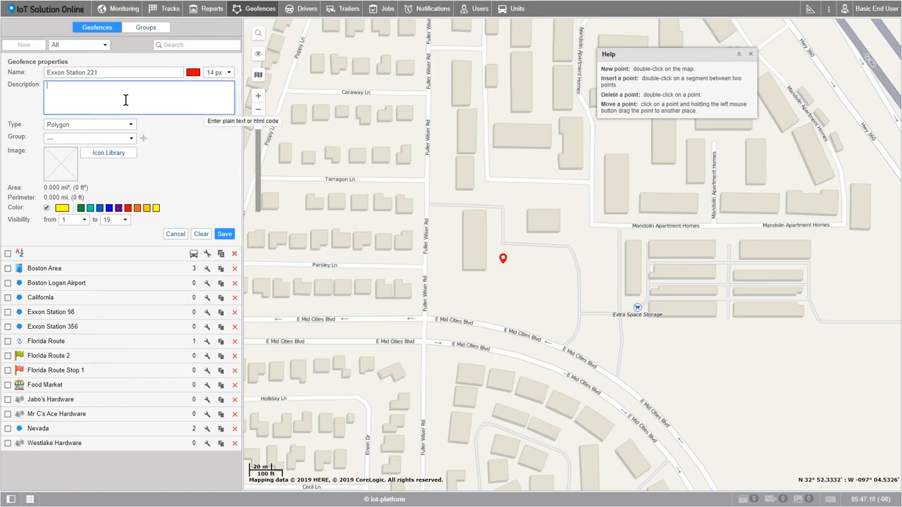
type("2390 Fuller Wiser Rd, Euless, TX 76039")
left_click(116, 127)
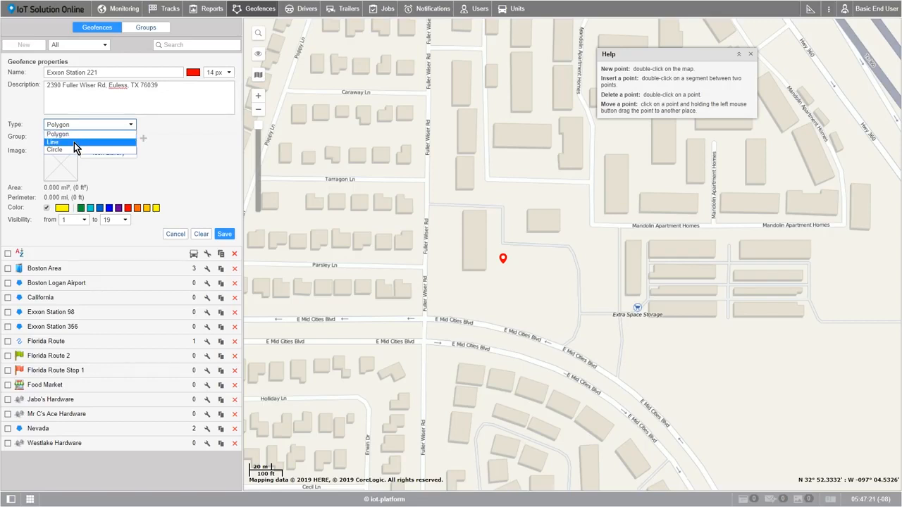
left_click(74, 135)
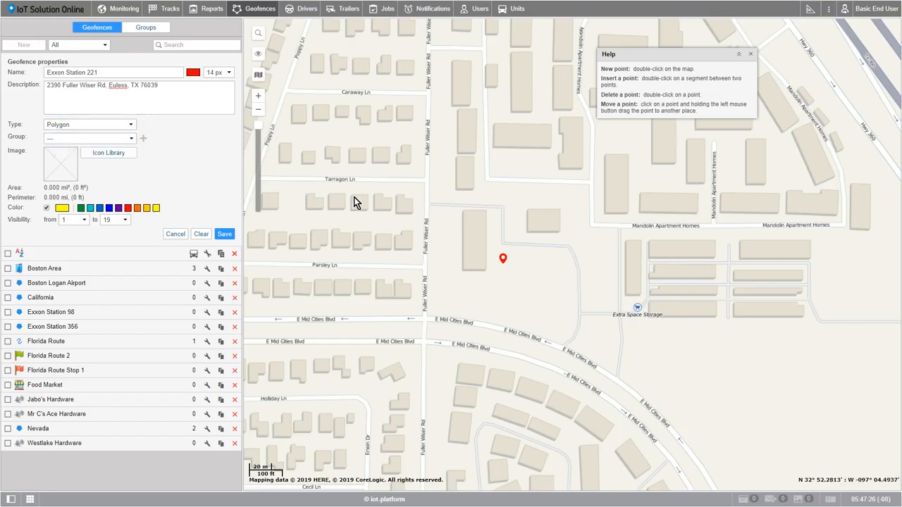
- Draw a four-point polygon of about 70,000 ft² around the building between Fuller Wiser Rd and E Mid Cities Blvd
double_click(430, 207)
double_click(499, 210)
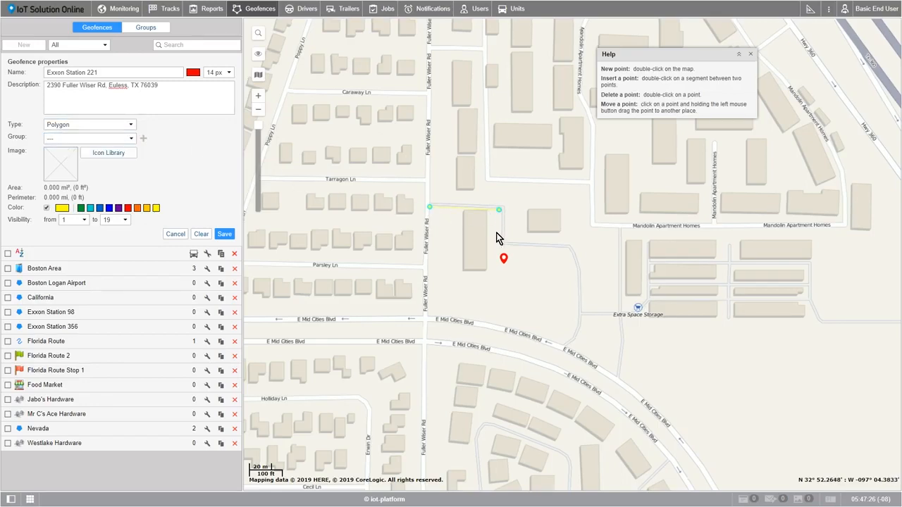
double_click(487, 318)
double_click(430, 312)
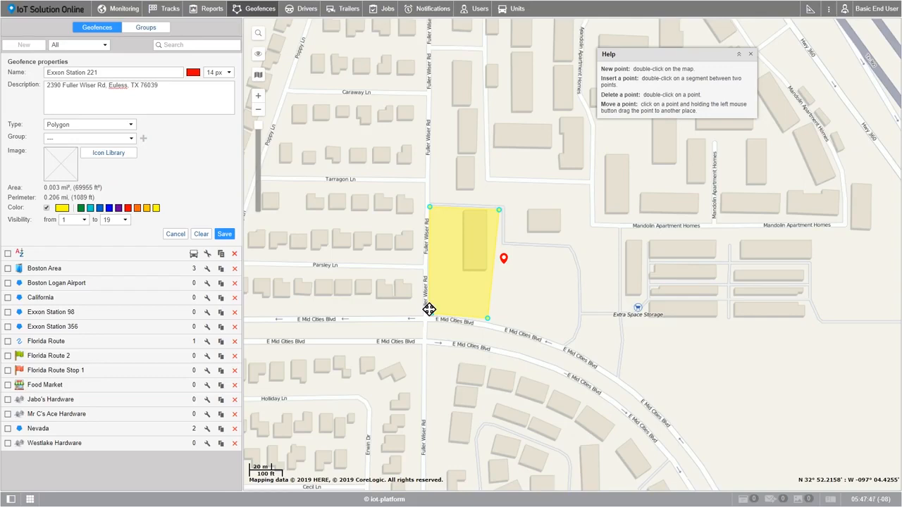
- Fine-tune the polygon's two southern corners and northeast corner, and add a fifth point on its east edge along the side road
left_click_drag(431, 313, 429, 315)
left_click_drag(487, 322, 487, 321)
left_click_drag(500, 210, 502, 209)
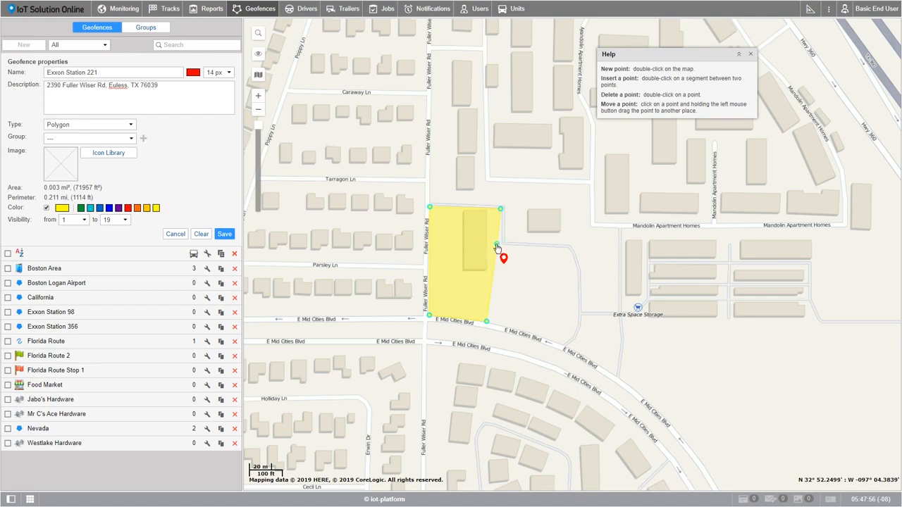
double_click(500, 244)
- Assign the geofence to the Exxon Gas Stations group and use the GasStation Icon file as its image
left_click(130, 139)
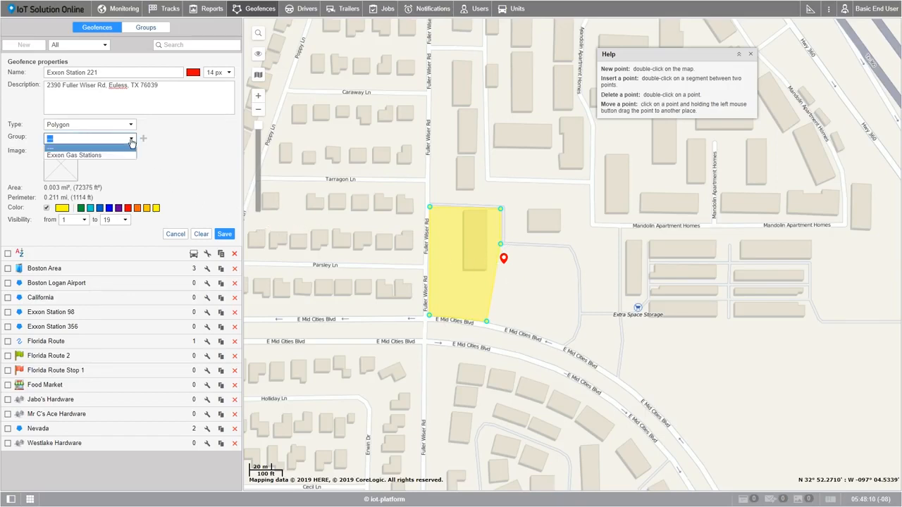
left_click(106, 155)
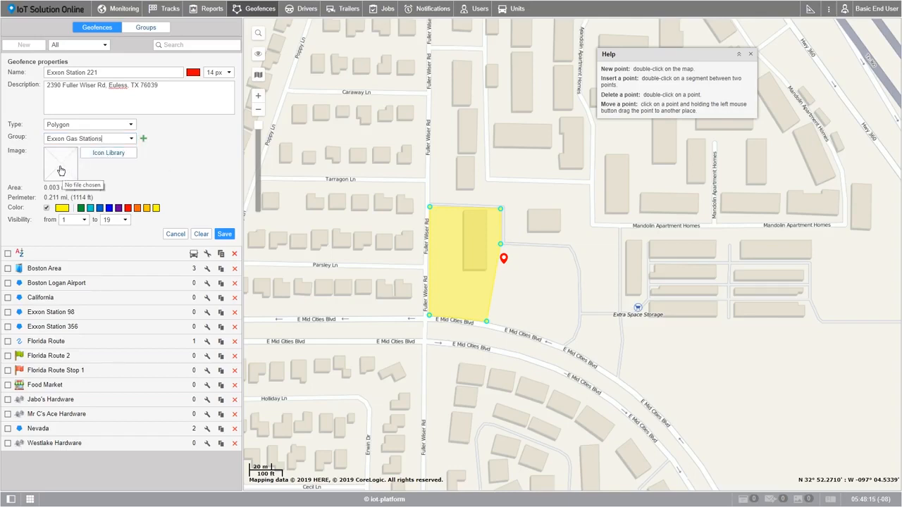
left_click(110, 157)
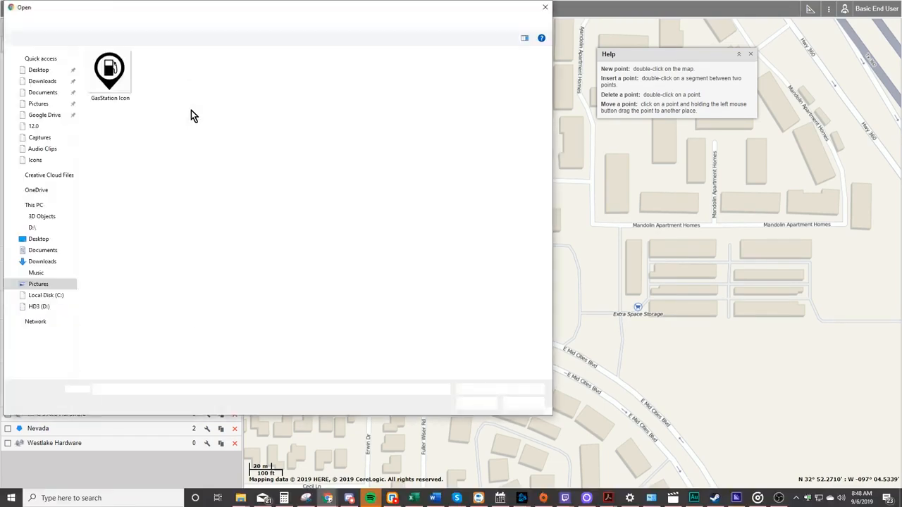
left_click(132, 90)
left_click(475, 403)
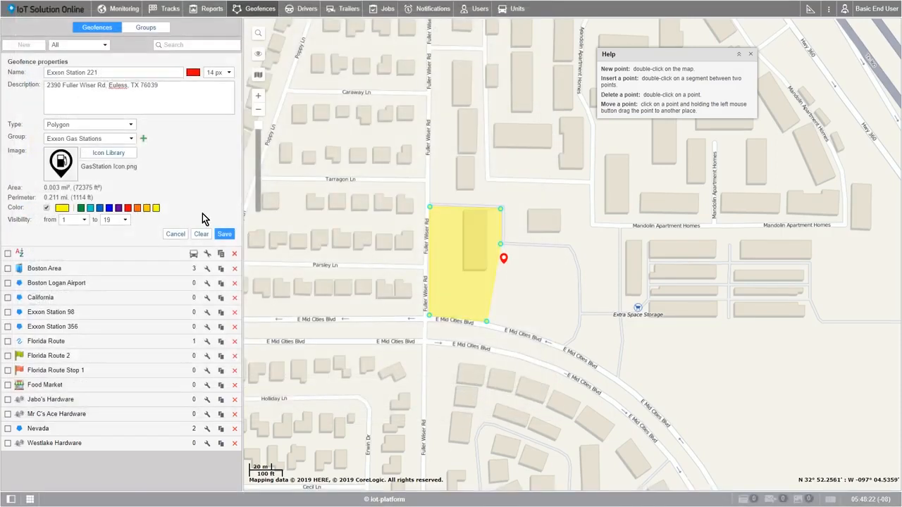
left_click(47, 209)
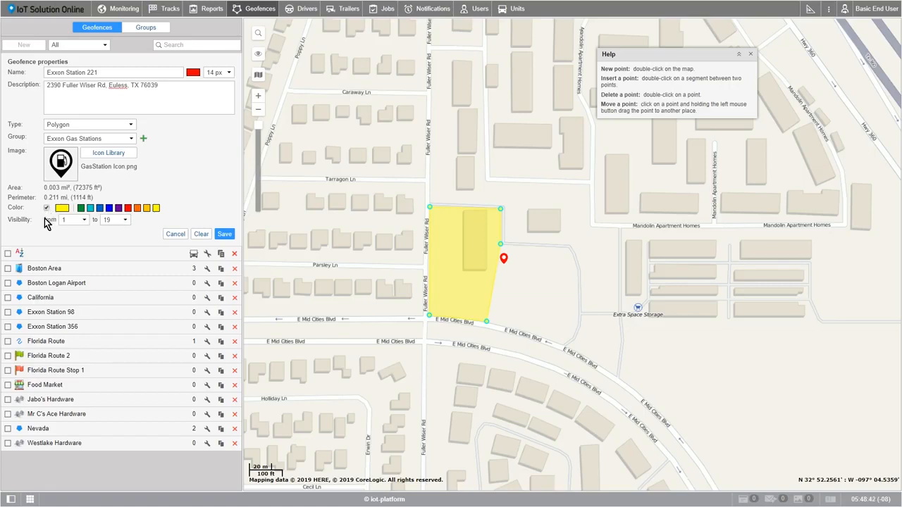
left_click(83, 221)
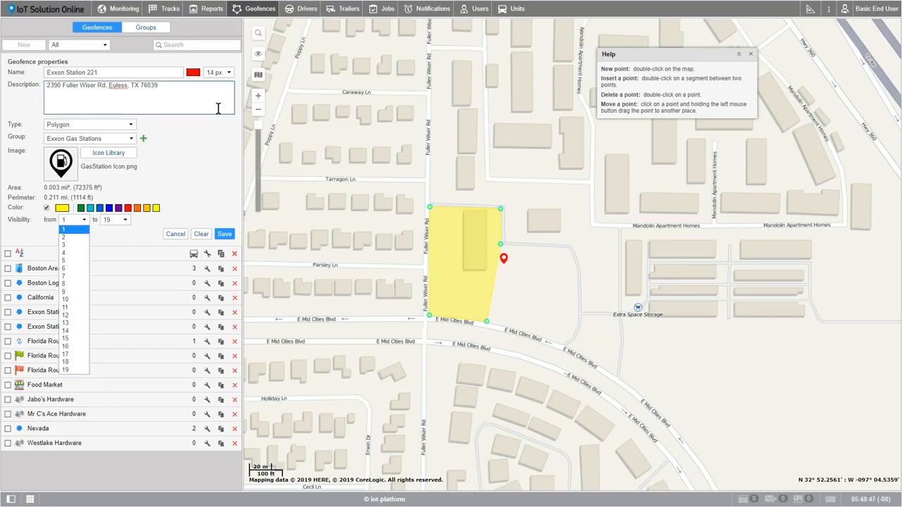
left_click(258, 75)
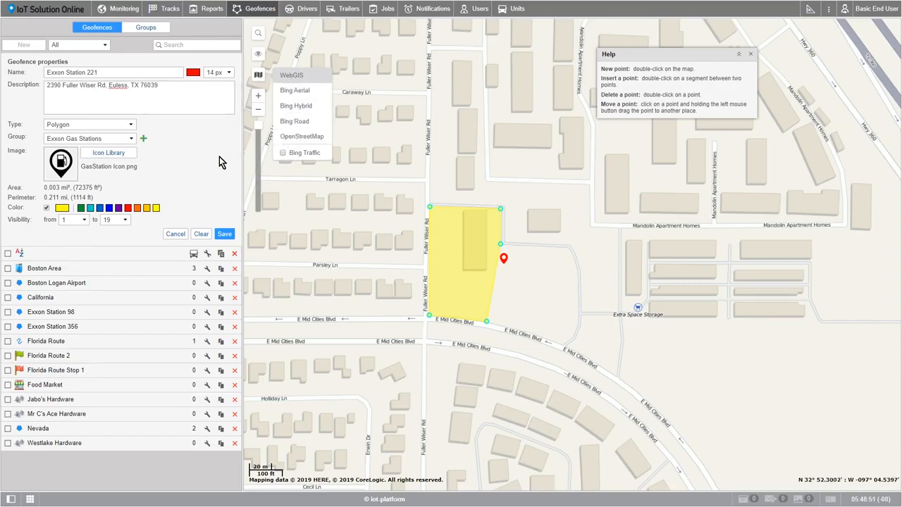
left_click(70, 222)
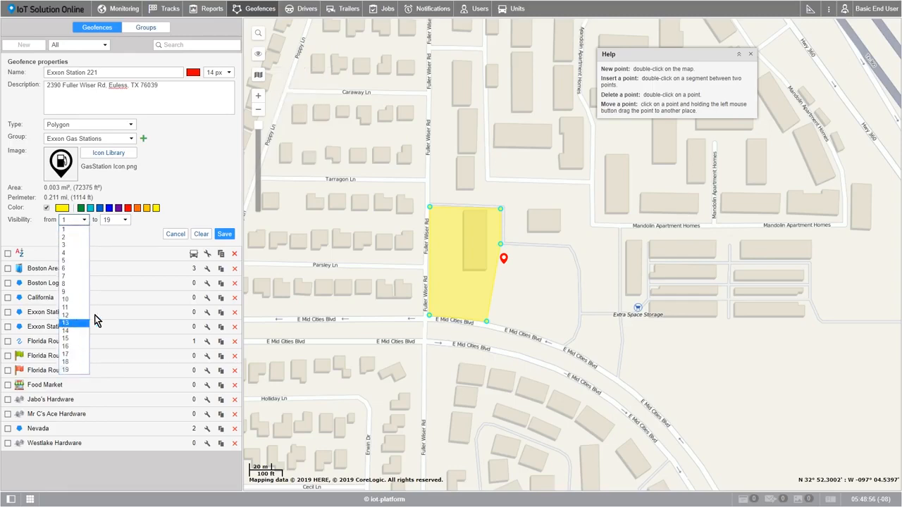
left_click(191, 200)
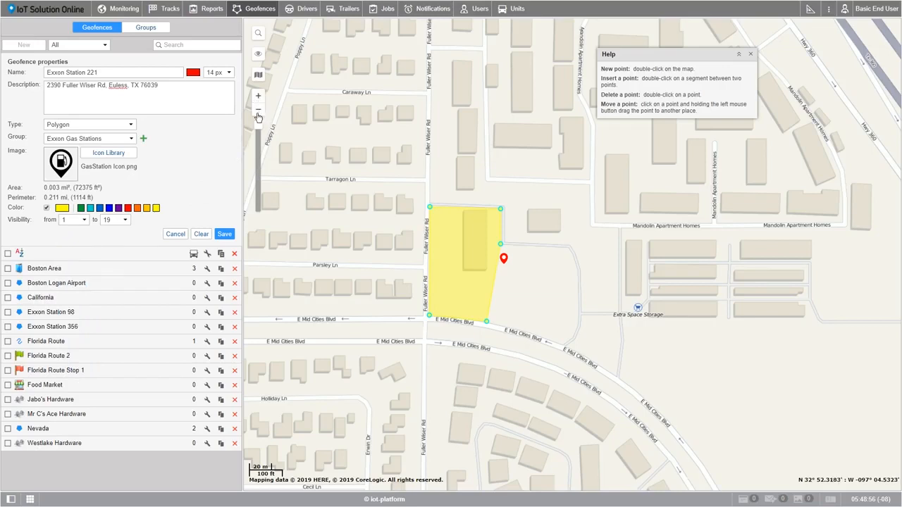
- Zoom the map out and back in to examine how the geofence appears at different zoom levels
left_click(258, 112)
left_click(258, 113)
left_click(258, 113)
left_click(258, 113)
left_click(258, 115)
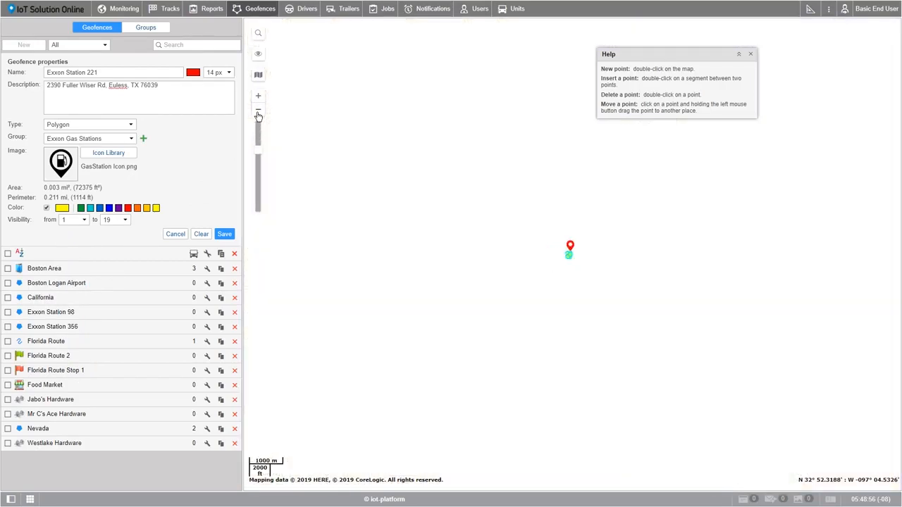
left_click(258, 114)
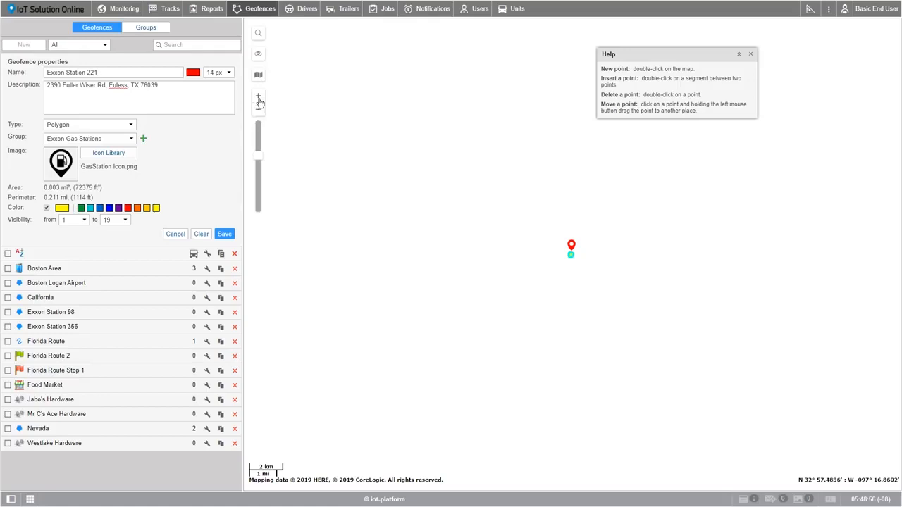
left_click(259, 98)
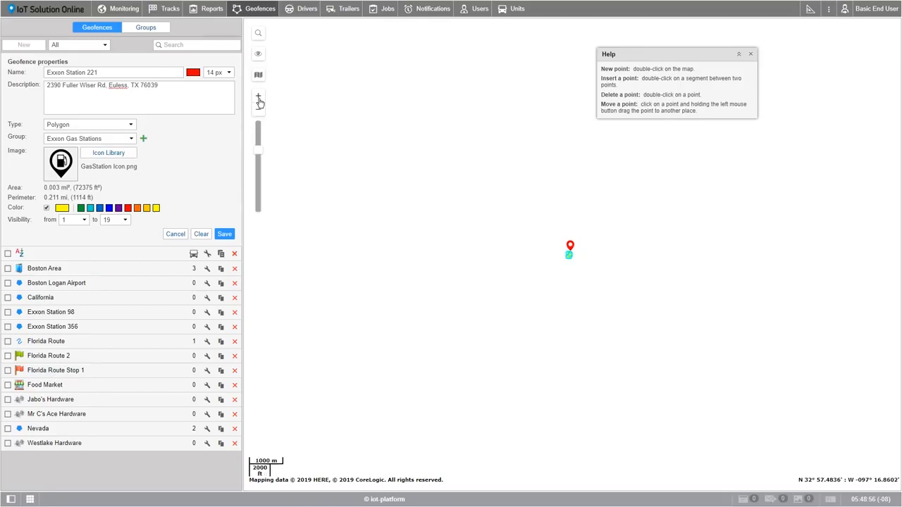
left_click(259, 99)
left_click(258, 98)
left_click(258, 99)
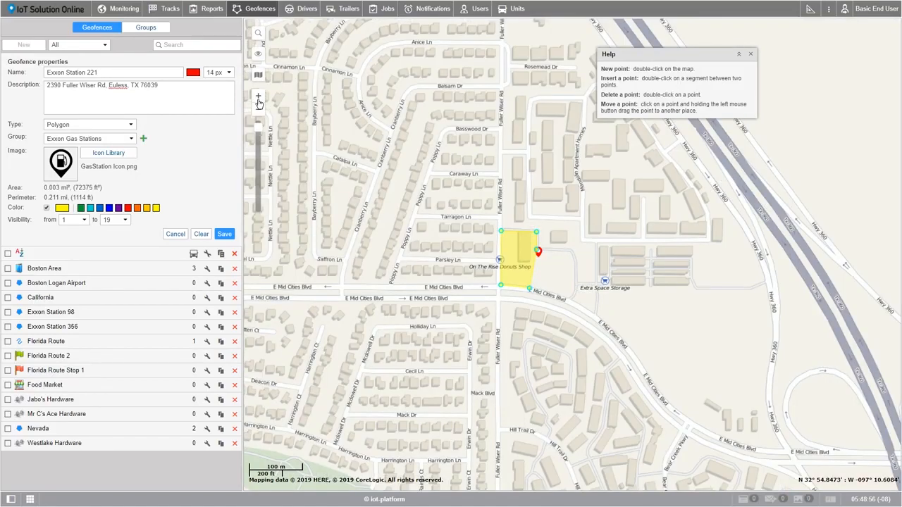
left_click(259, 98)
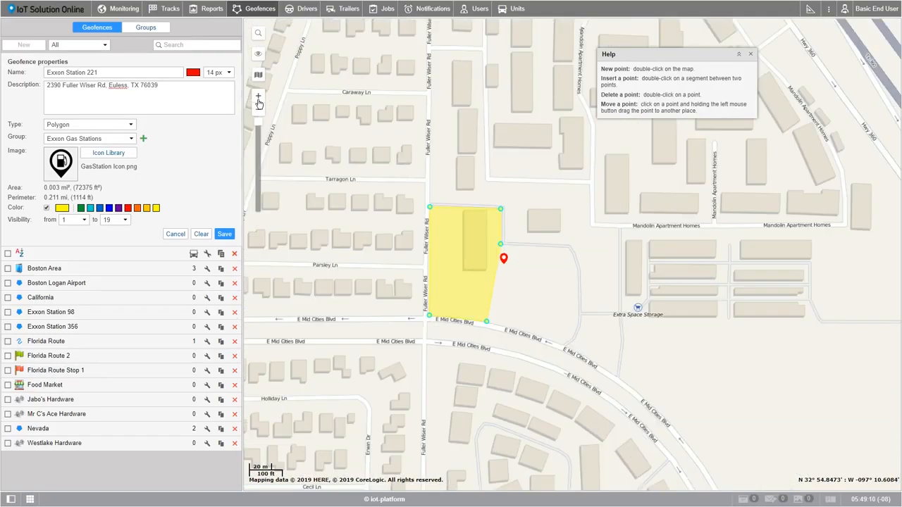
- Set the upper limit of the geofence's visibility range to 8 and save the geofence
left_click(125, 221)
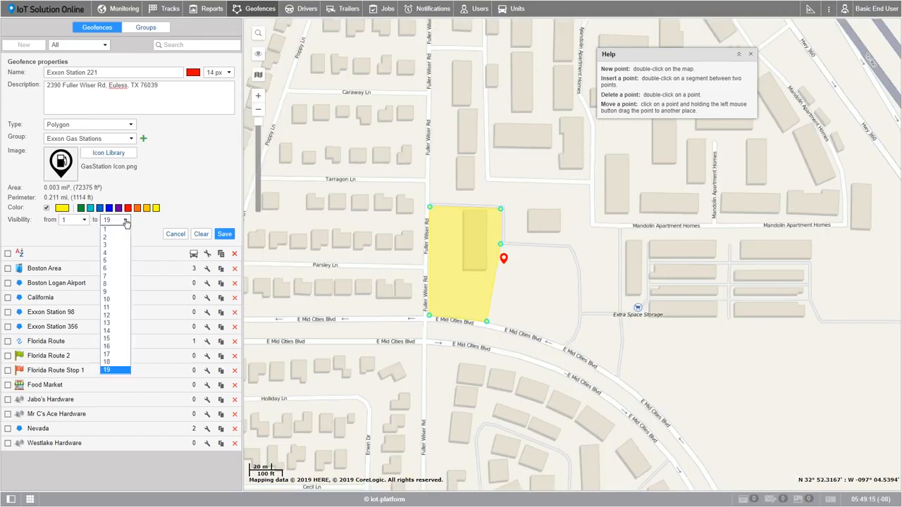
left_click(110, 284)
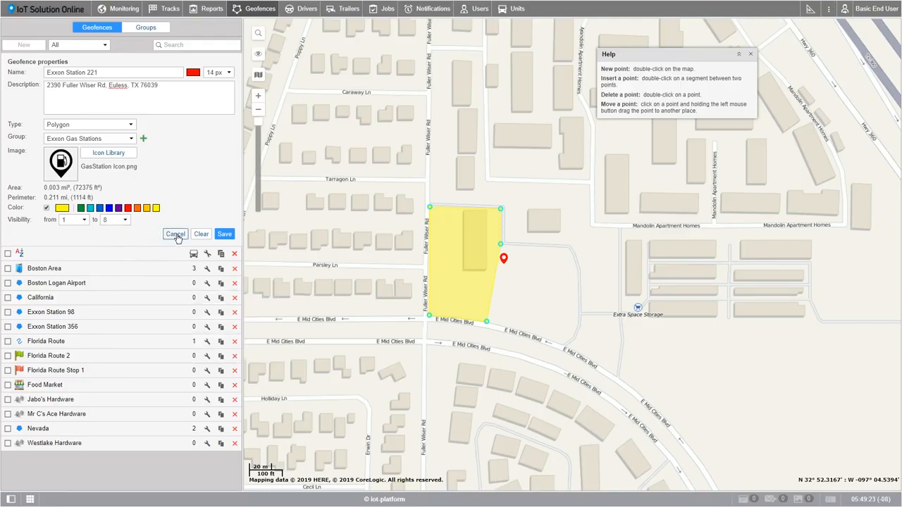
left_click(224, 235)
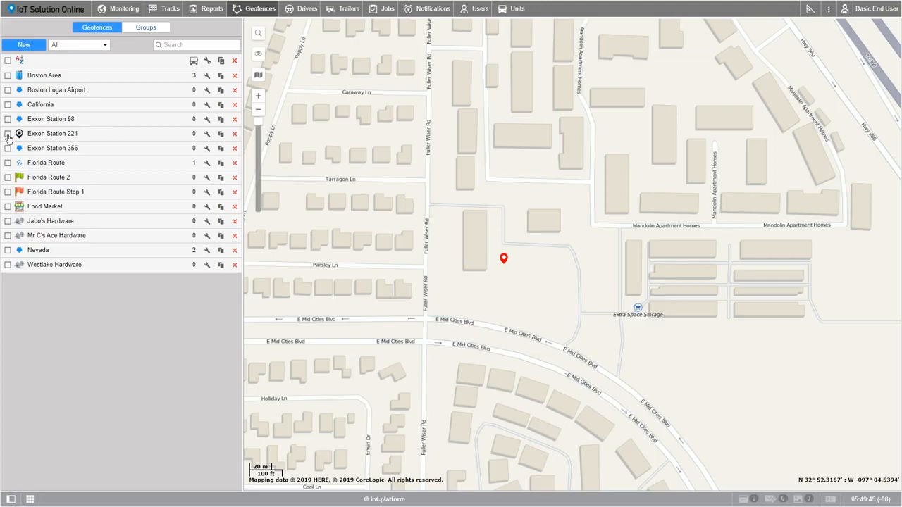
- Show the Exxon Station 221 geofence on the map
left_click(7, 134)
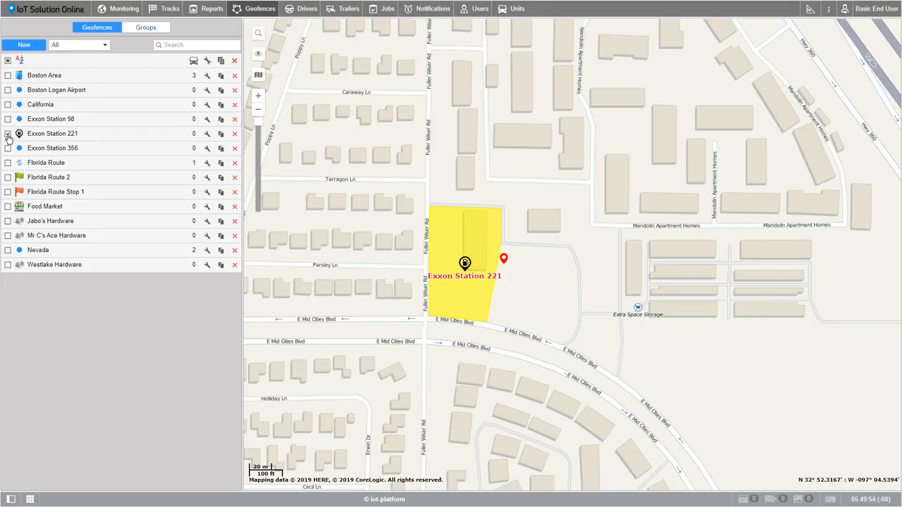
left_click(7, 135)
mouse_move(53, 139)
- Start a new geofence group named Hardware Suppliers, leaving its description empty
left_click(146, 28)
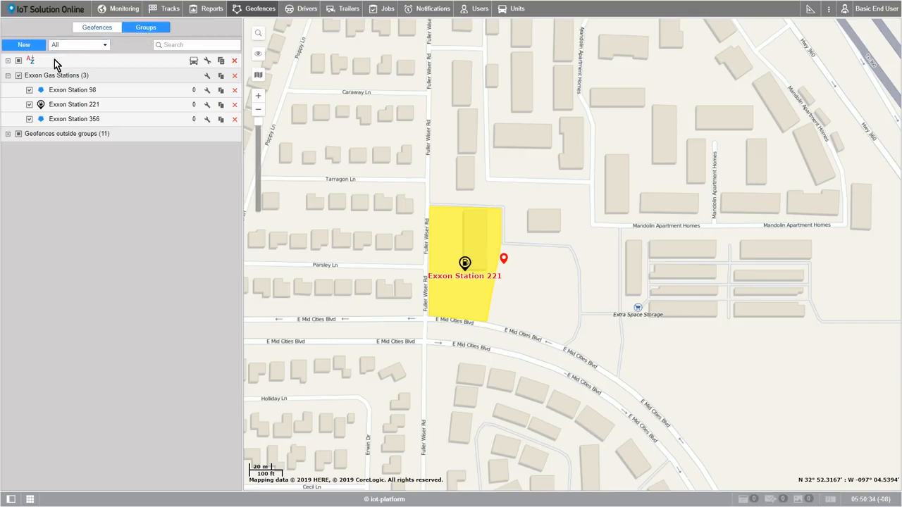
left_click(26, 45)
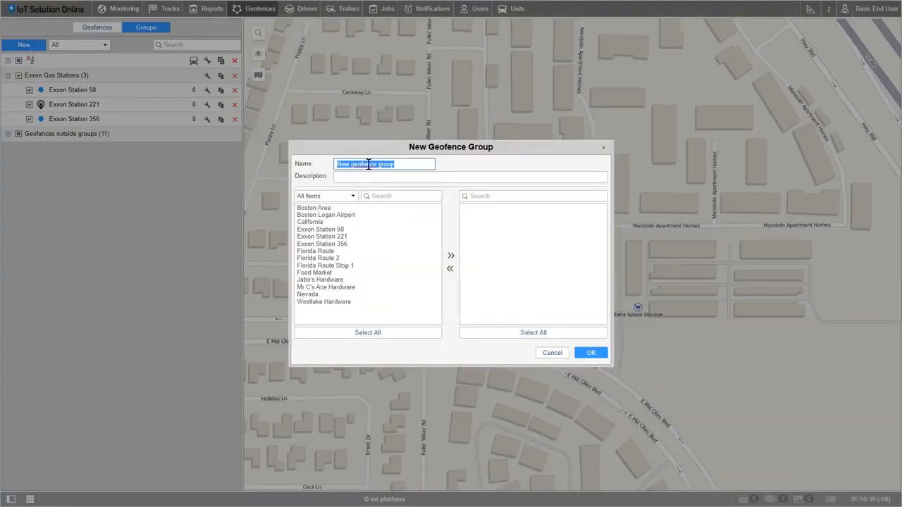
type("Hardware ")
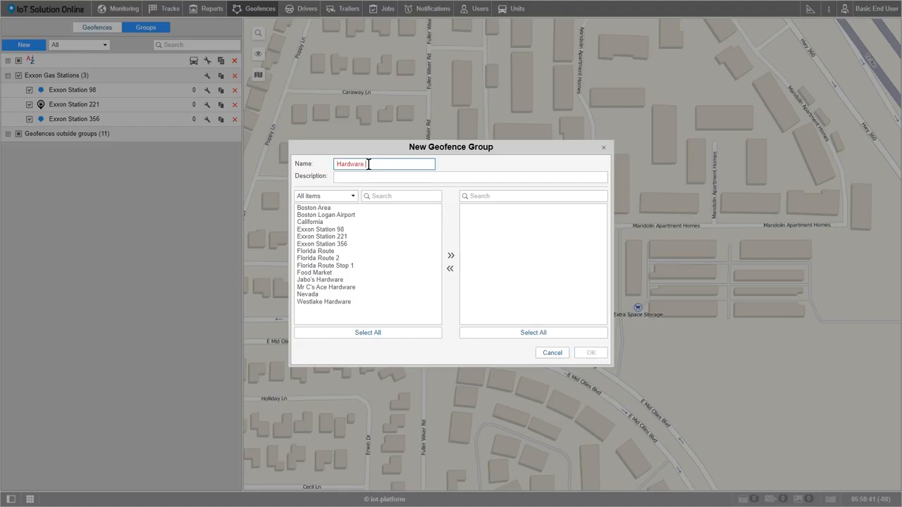
type("Suppliers")
left_click(374, 176)
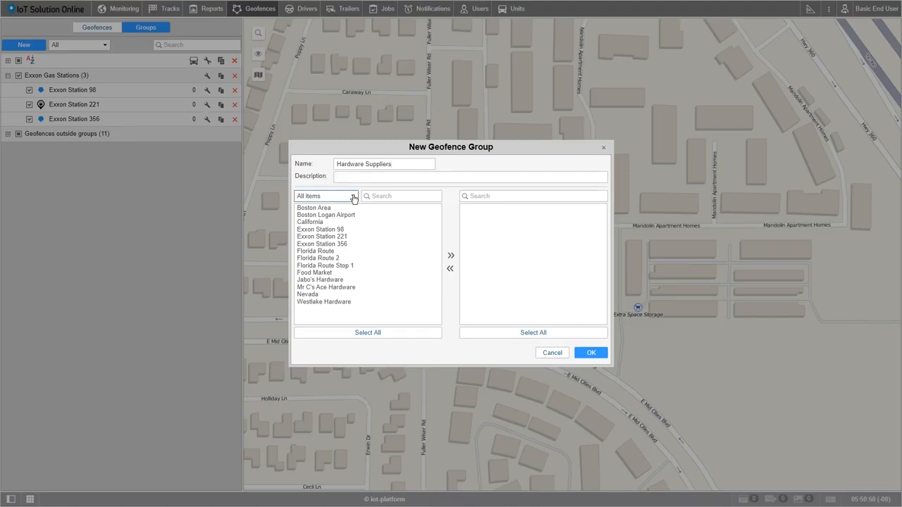
- Limit the available geofences to items outside groups and filter them by Hardware
left_click(354, 199)
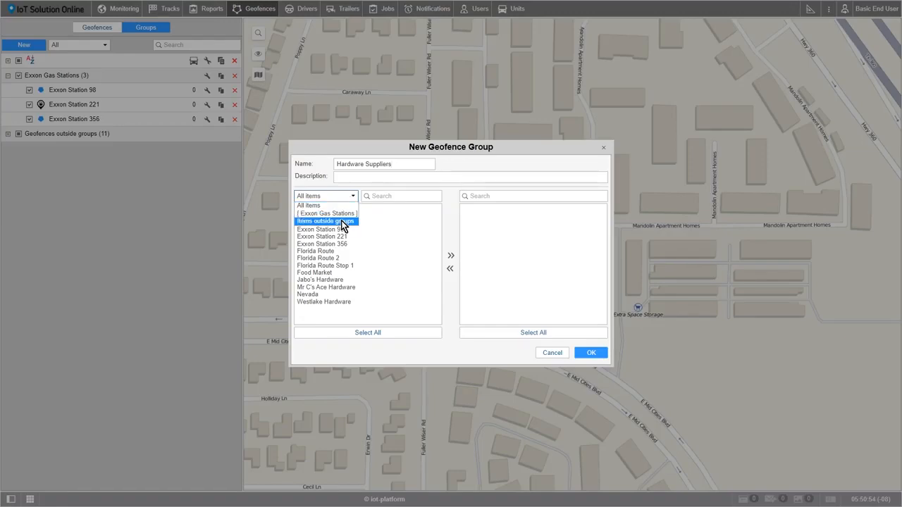
left_click(344, 221)
left_click(378, 201)
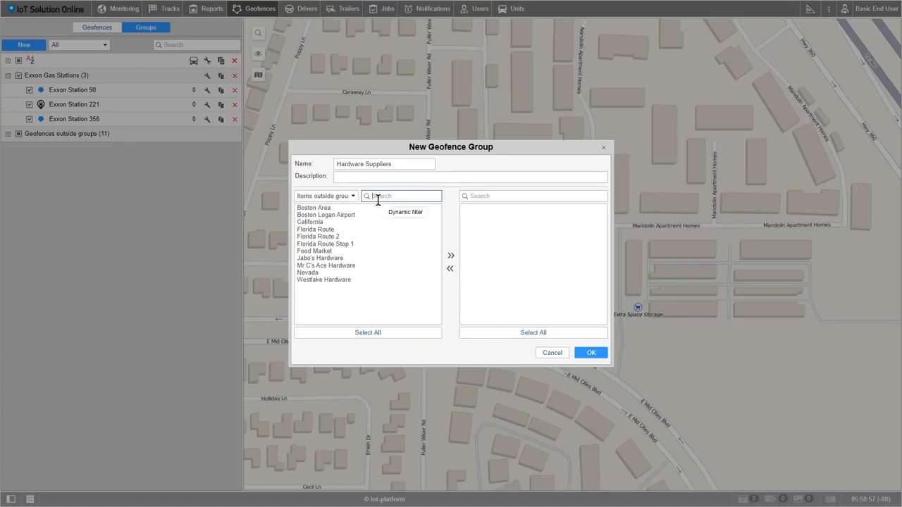
type("Hard")
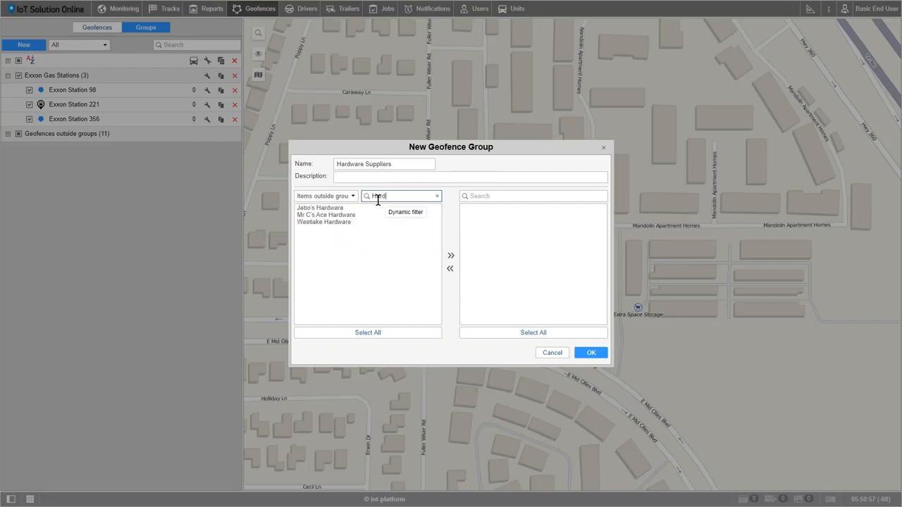
type("ware")
- Add Jabo's Hardware to the new group and take it out again
double_click(345, 210)
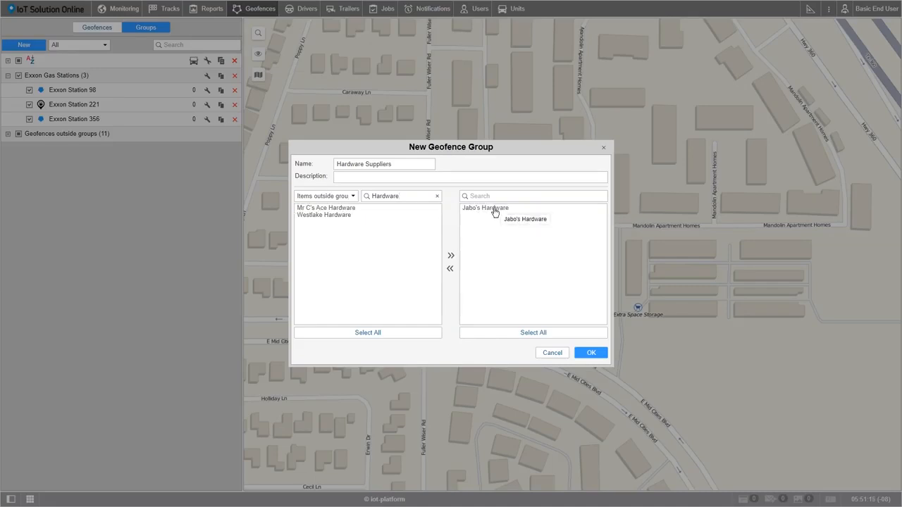
double_click(494, 210)
- Filter all available geofences by Hardware and select Jabo's Hardware, Mr C's Ace Hardware and Westlake Hardware individually
left_click(398, 196)
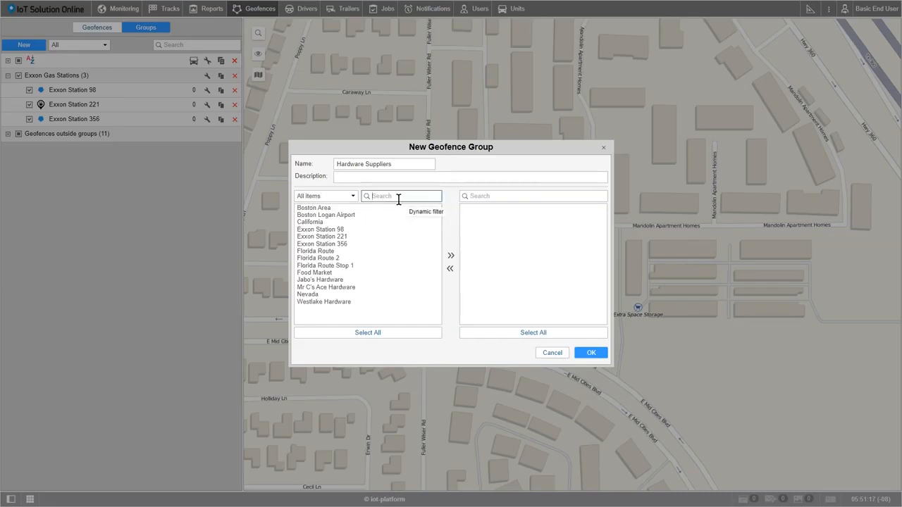
type("Hardware")
left_click(345, 214)
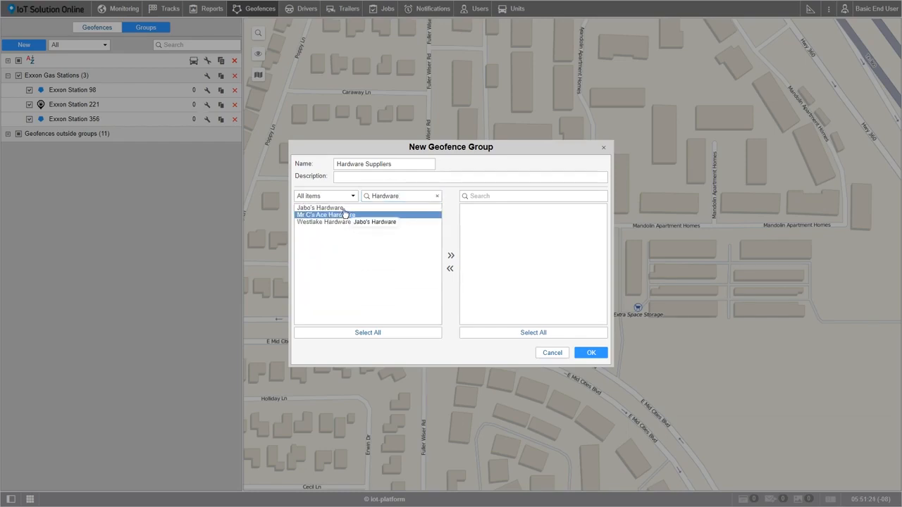
left_click(344, 210, "ctrl")
left_click(345, 223, "ctrl")
left_click(344, 216, "ctrl")
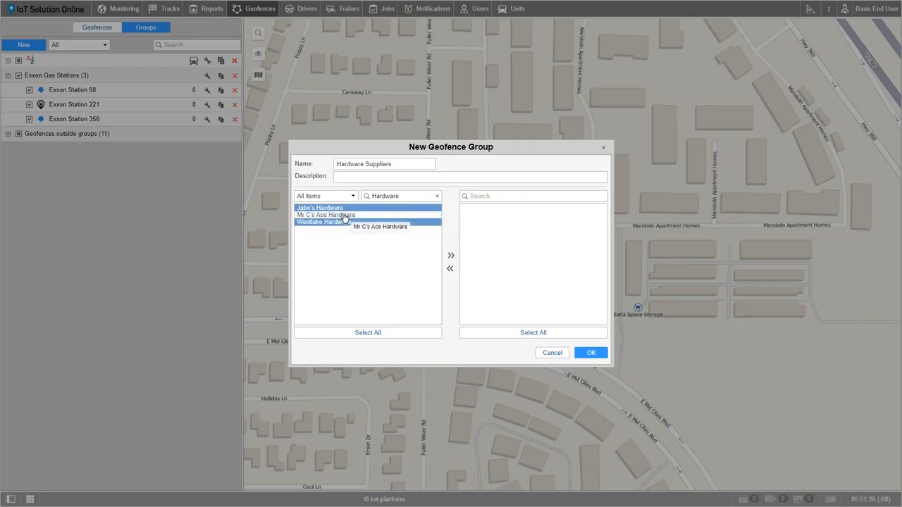
left_click(344, 209, "ctrl")
left_click(344, 223, "ctrl")
left_click(343, 210, "ctrl")
left_click(344, 216, "ctrl")
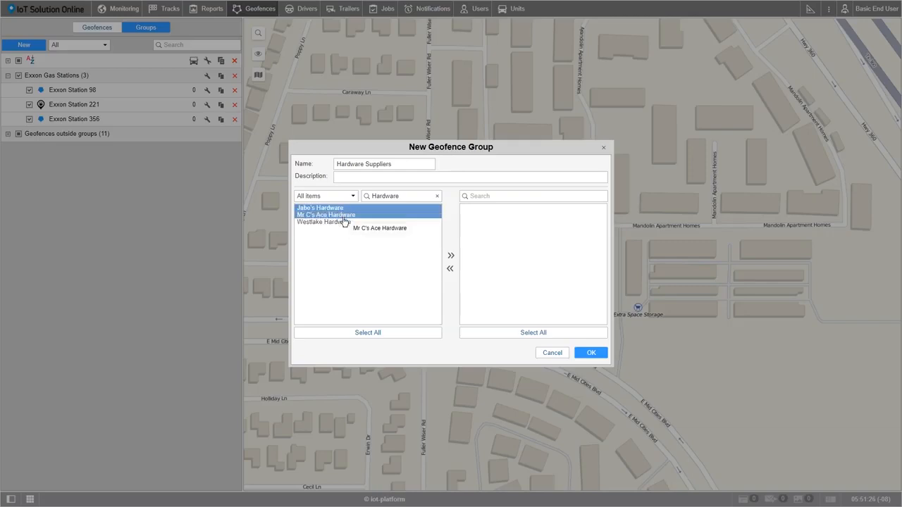
left_click(345, 223, "ctrl")
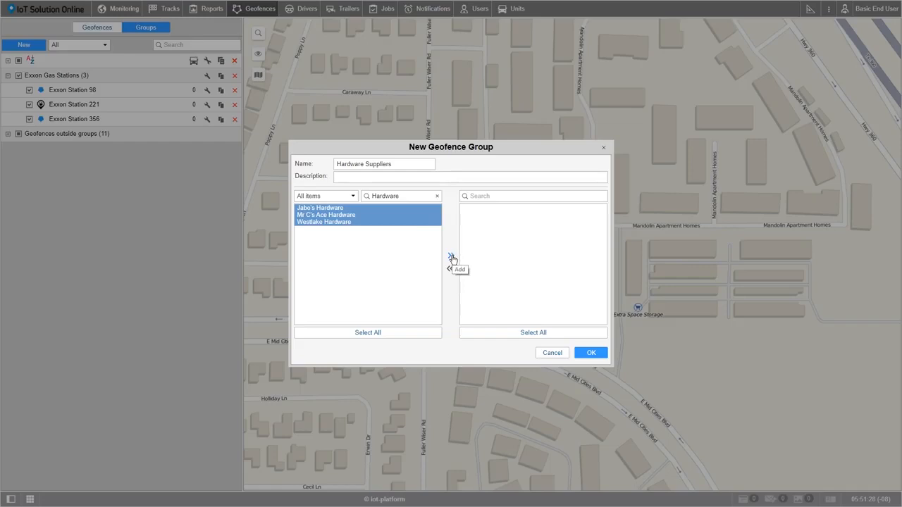
- Select the range from Jabo's Hardware through Westlake Hardware, and reduce the selection to Jabo's Hardware alone
left_click(333, 209)
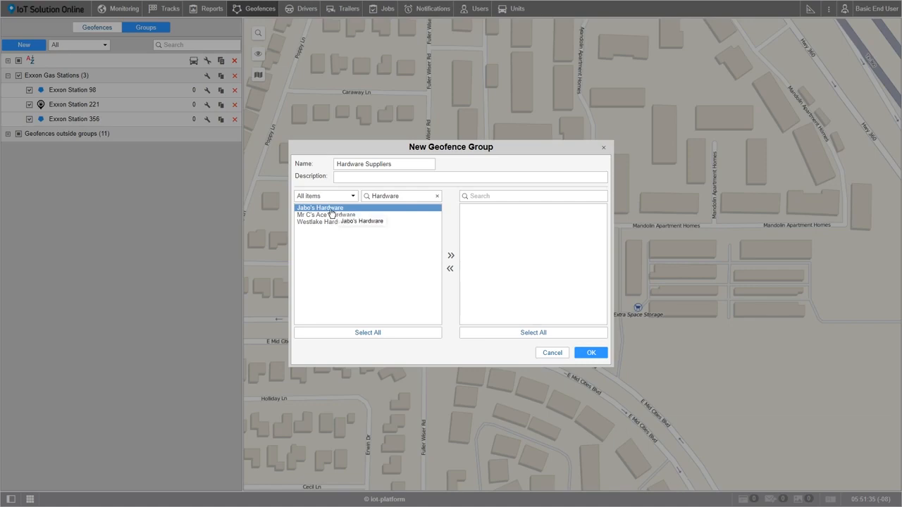
left_click(331, 223, "shift")
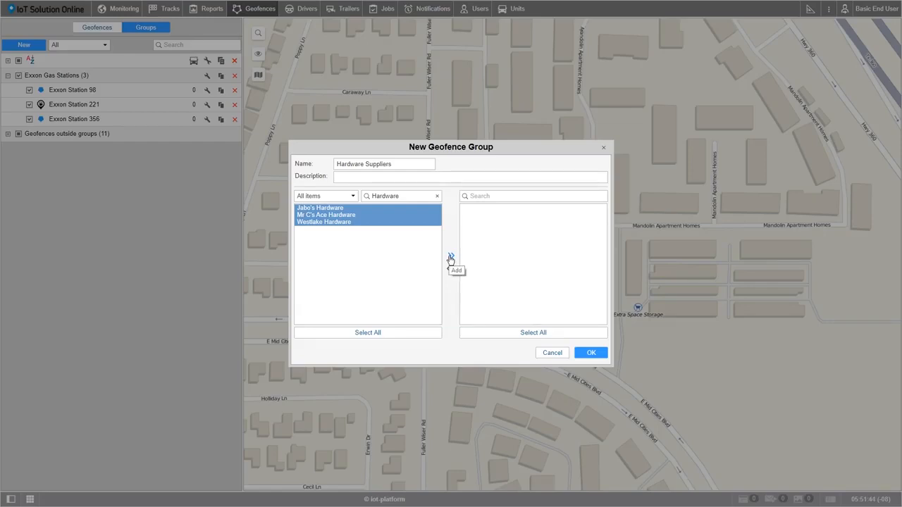
left_click(332, 209)
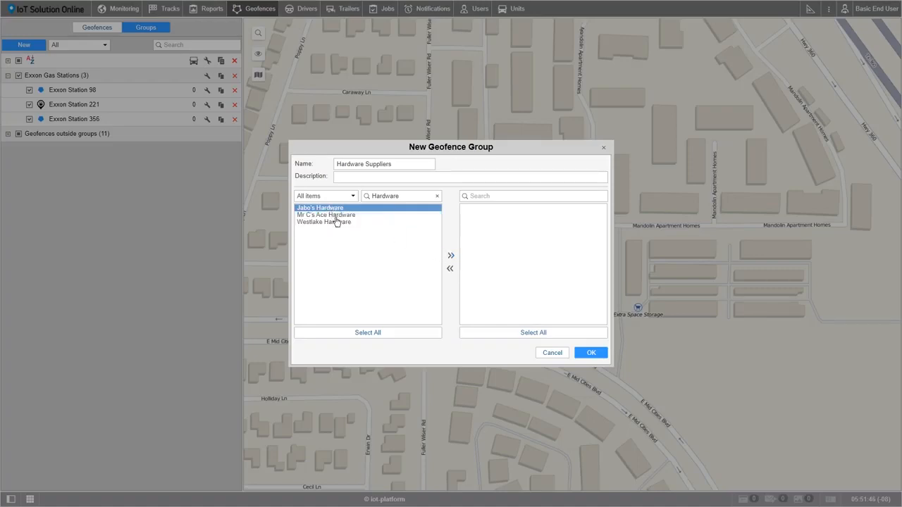
- Add all the filtered hardware geofences to the Hardware Suppliers group and save the group
left_click(367, 332)
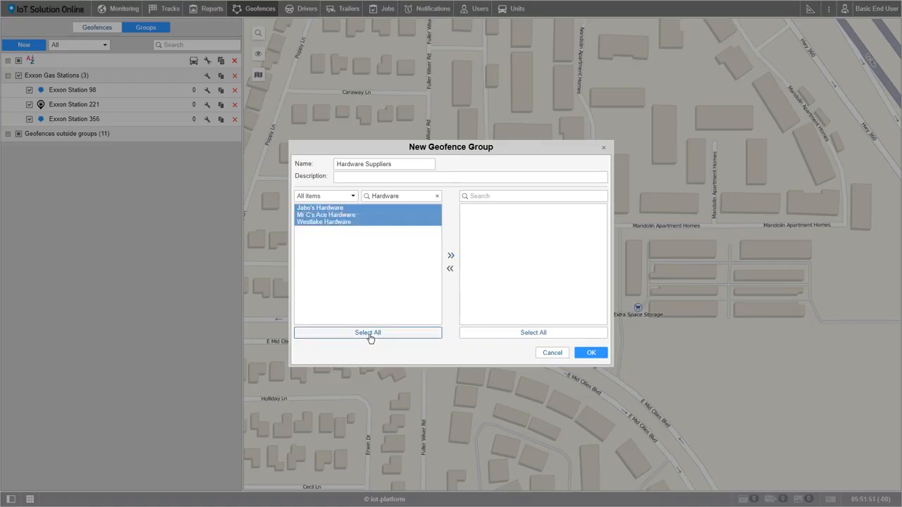
left_click(451, 257)
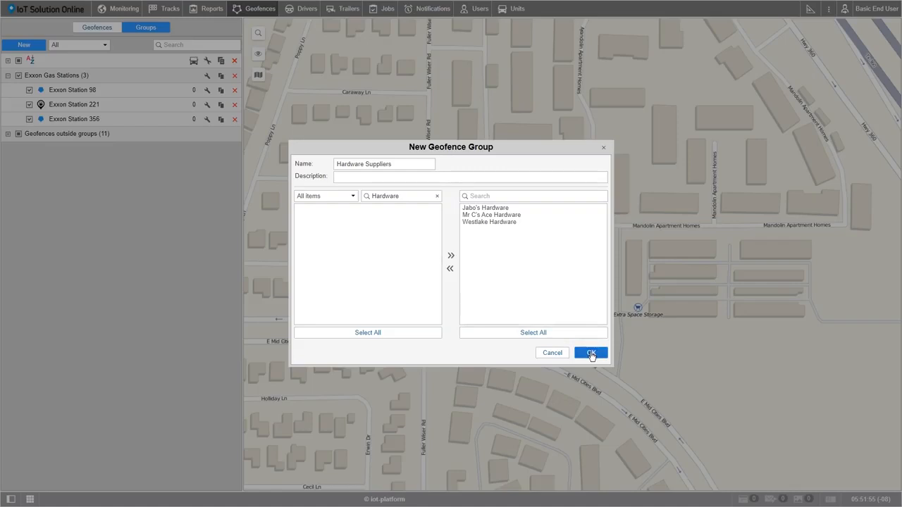
left_click(590, 353)
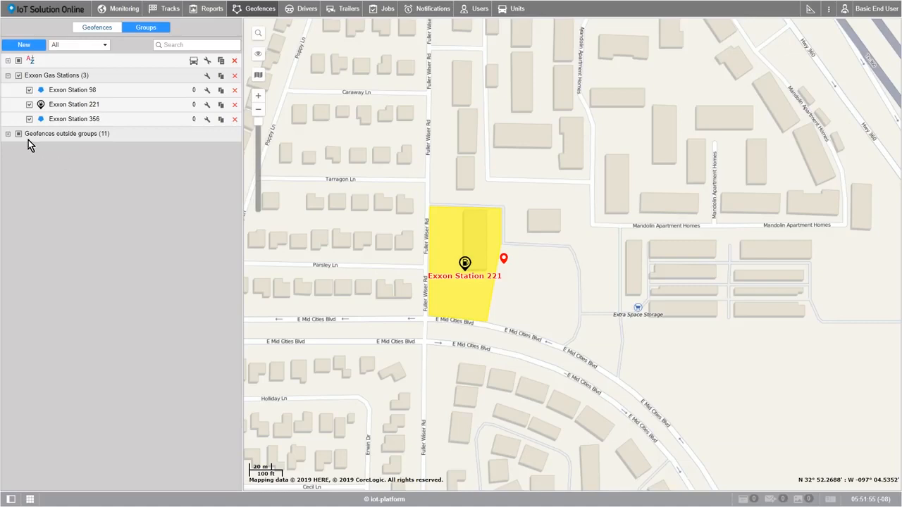
- Collapse and re-expand the Exxon Gas Stations group and view the members of the Hardware Suppliers group
left_click(8, 76)
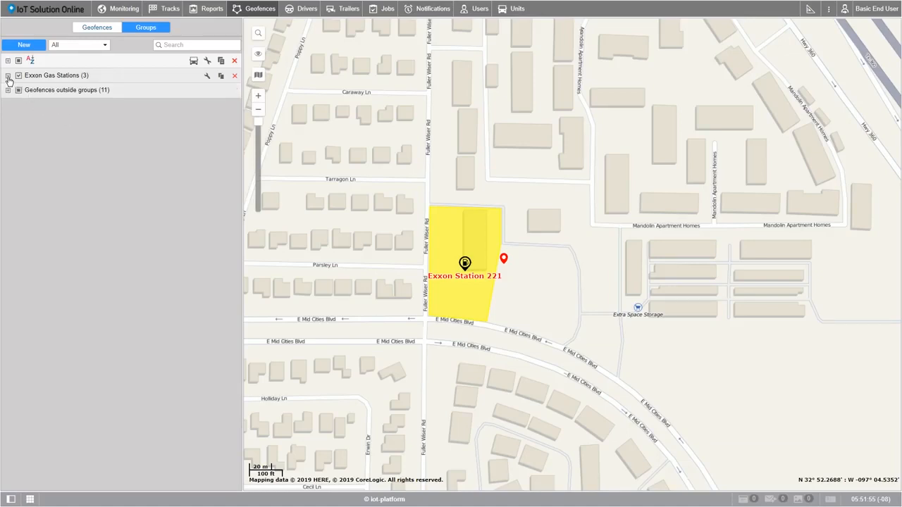
left_click(8, 75)
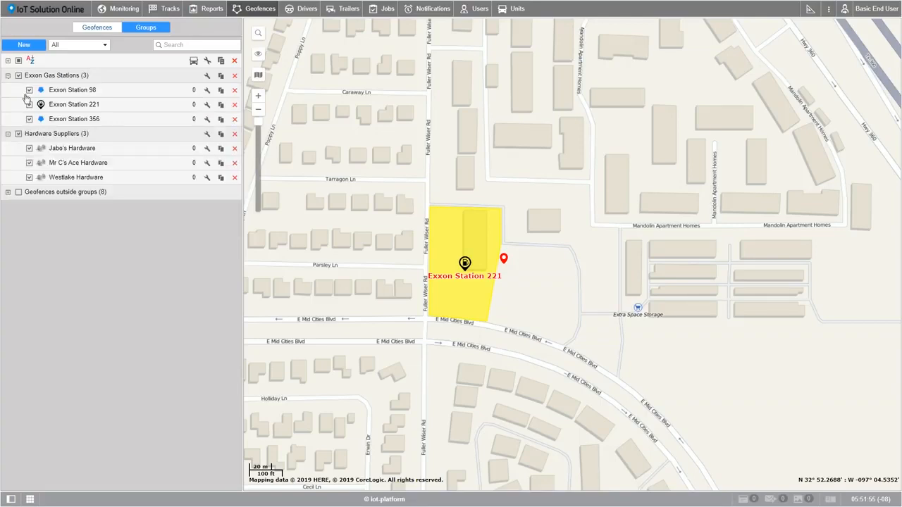
mouse_move(81, 81)
left_click(874, 10)
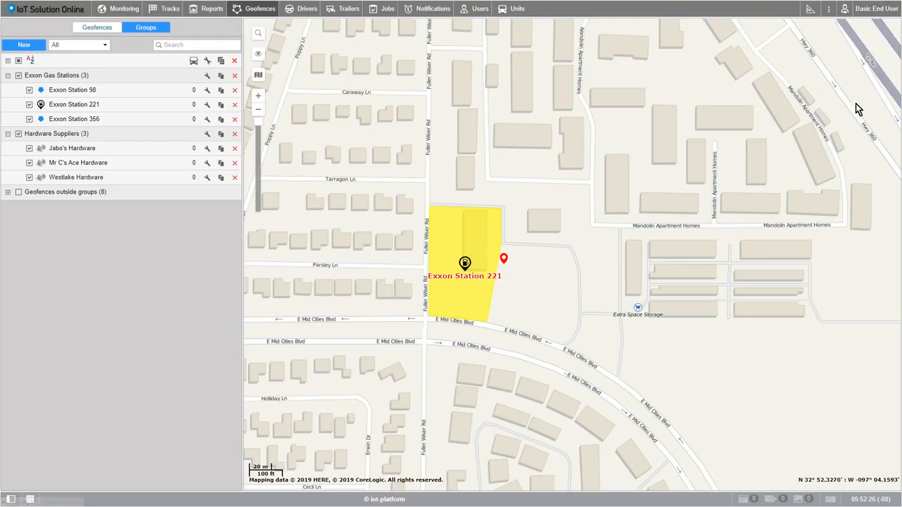